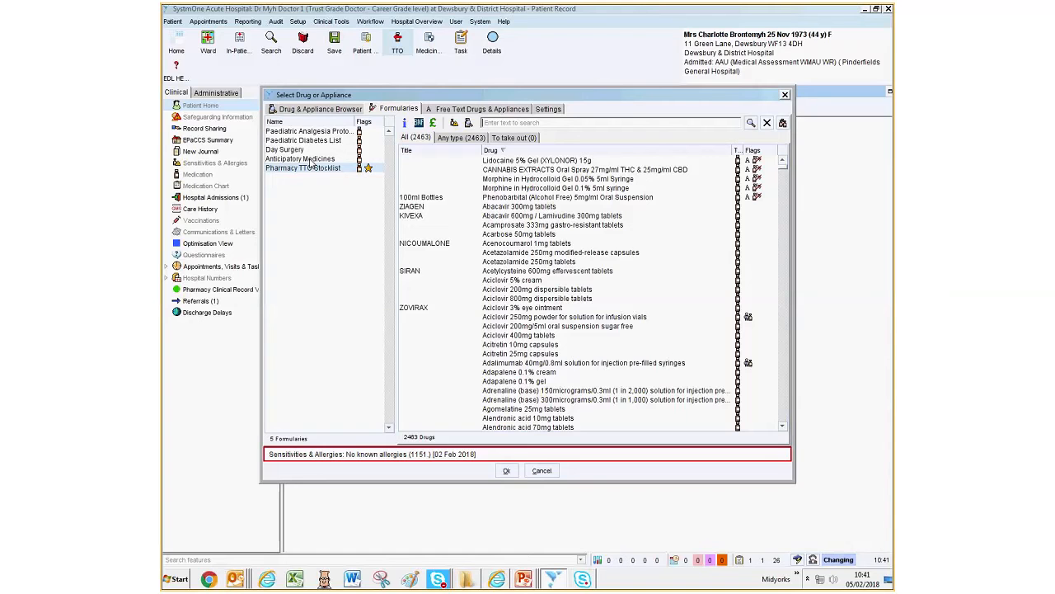
- Choose Diamorphine 5mg powder for solution for injection from the Anticipatory Medicines formulary and proceed past its patient-specific warnings
left_click(310, 159)
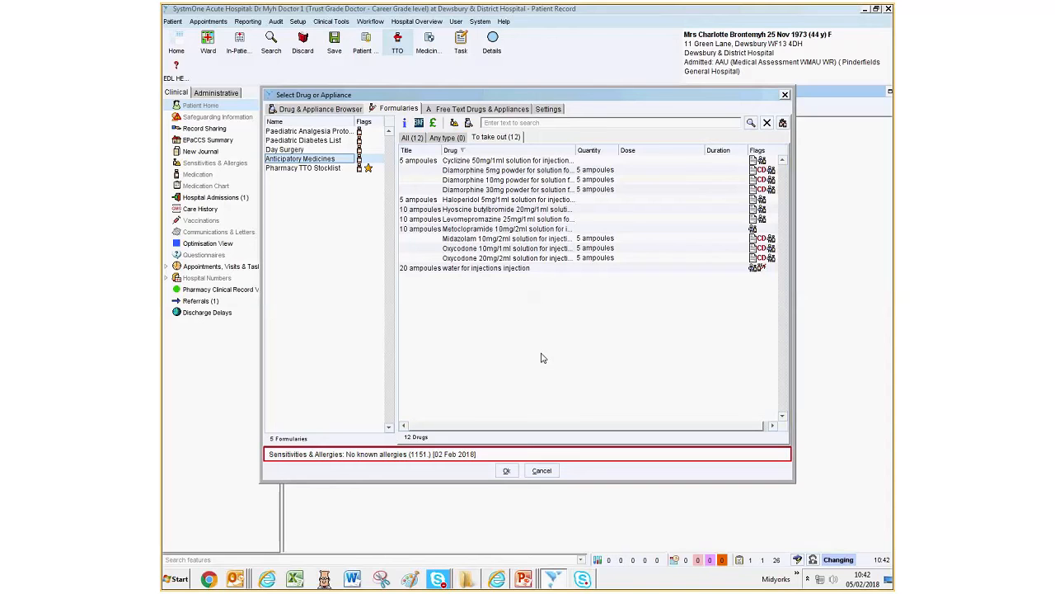
left_click(551, 171)
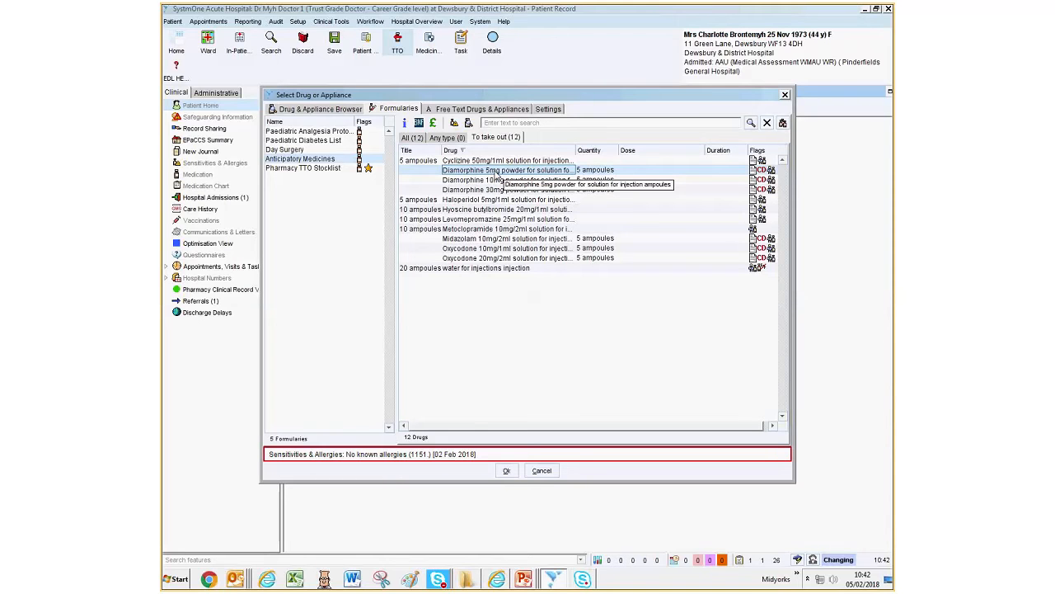
left_click(505, 470)
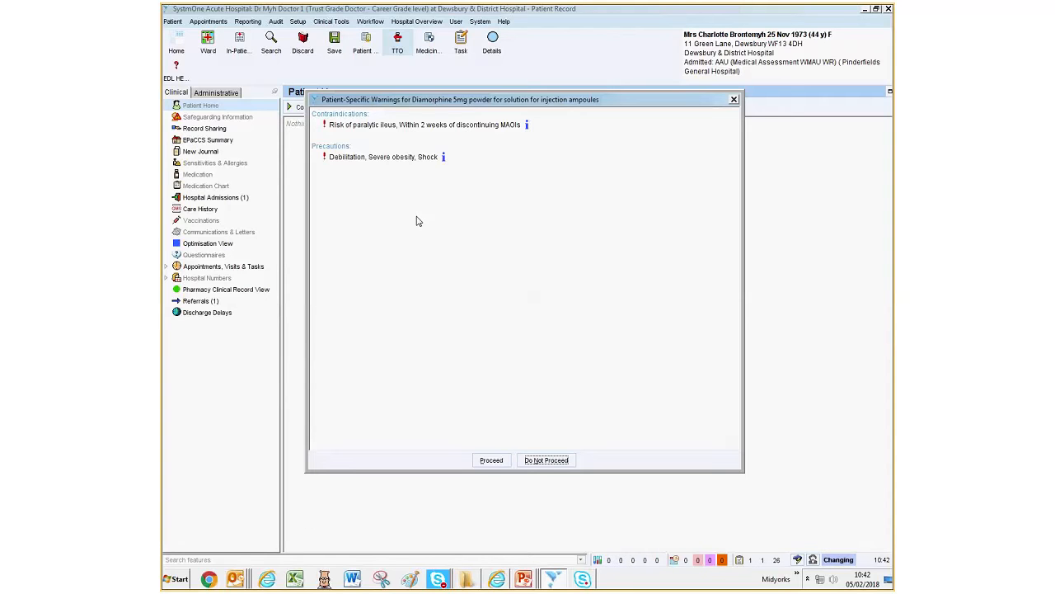
left_click(491, 460)
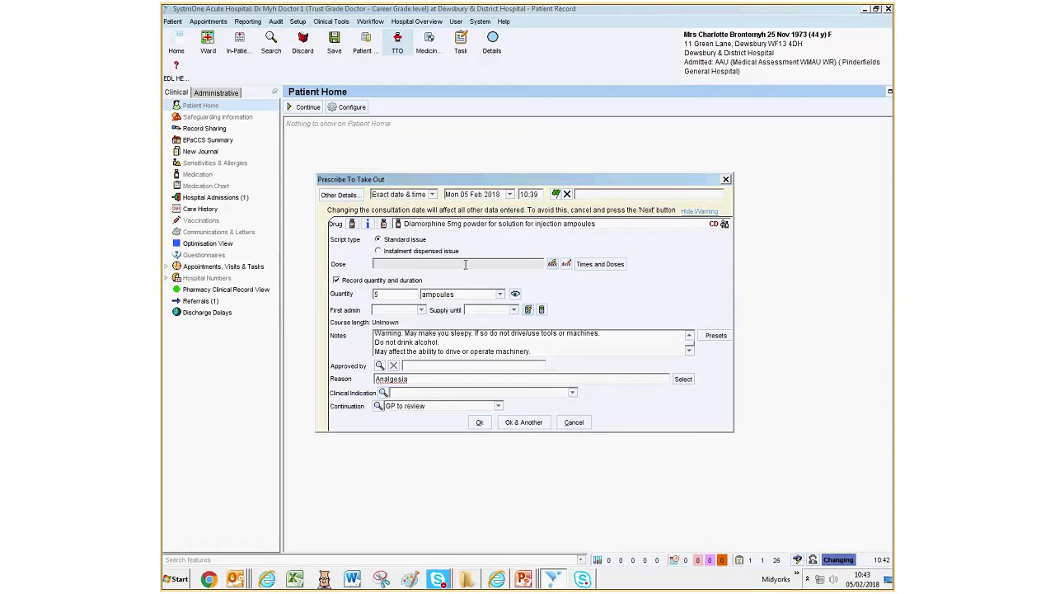
- Enter the diamorphine dose as "5 mg to be given by subcutaneous injection every 4 hours when required for pain"
type("5 mg to be given by subcutaneou")
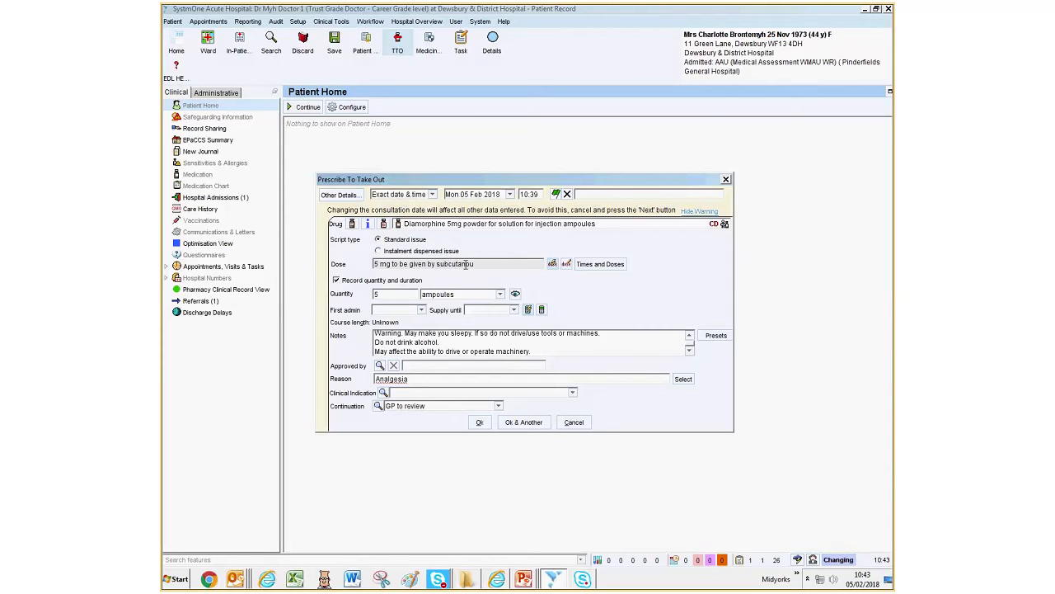
type("s injection ev")
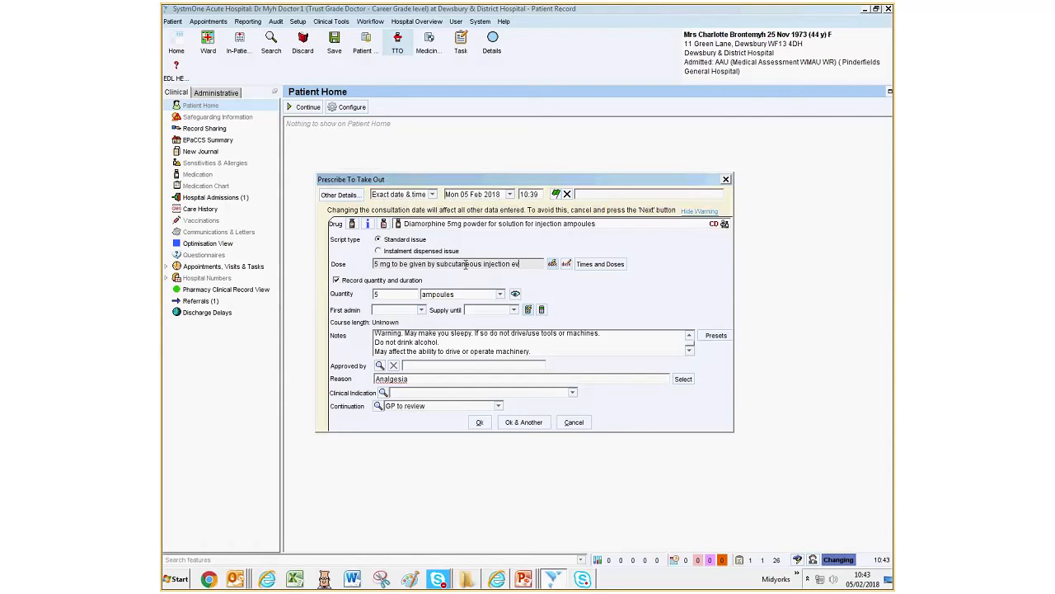
type("ery 4 hour")
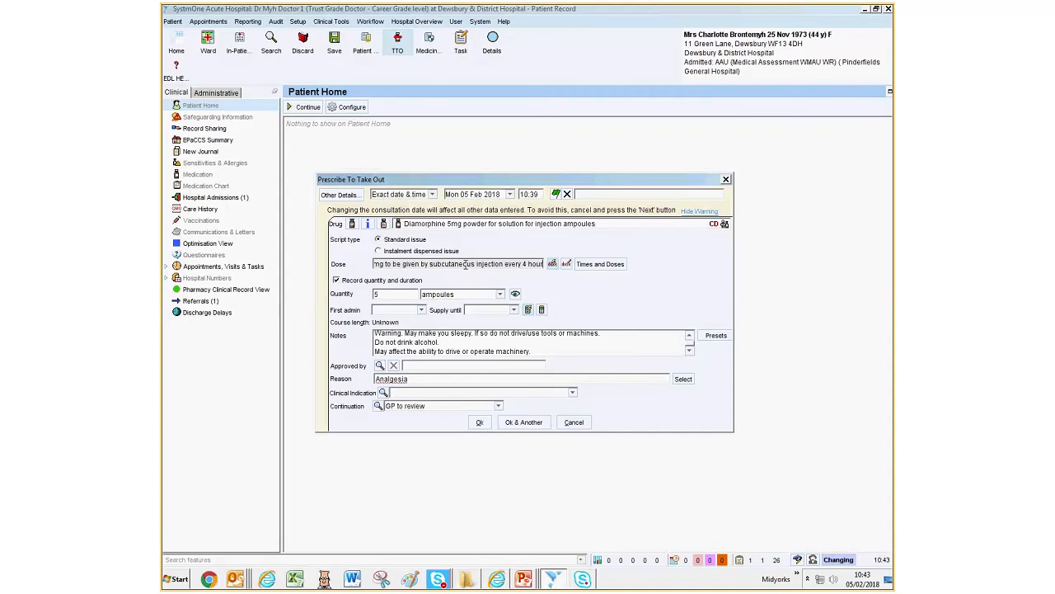
type("s when requ")
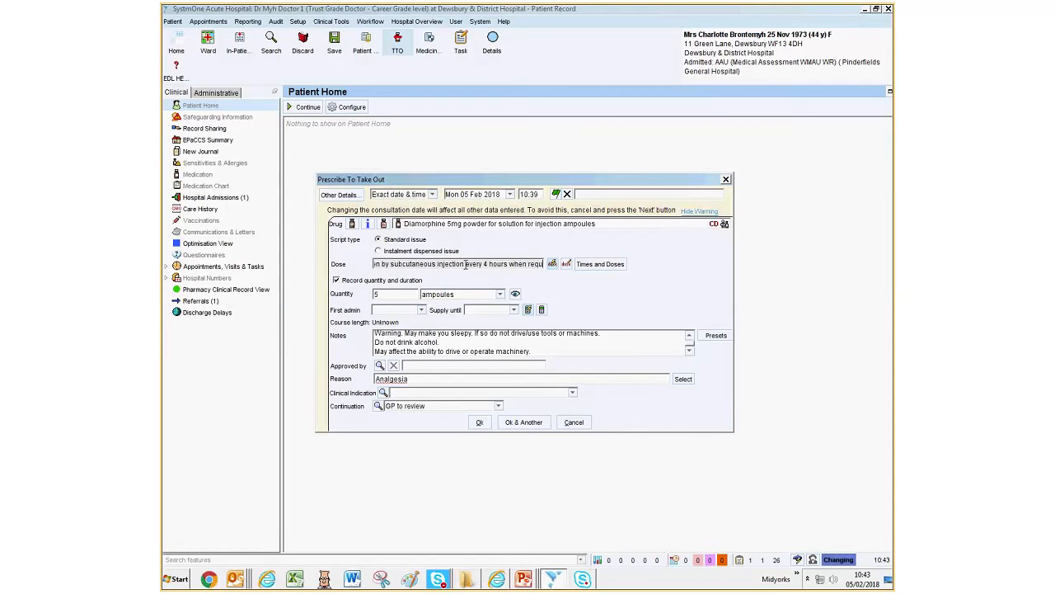
type("ired for pain")
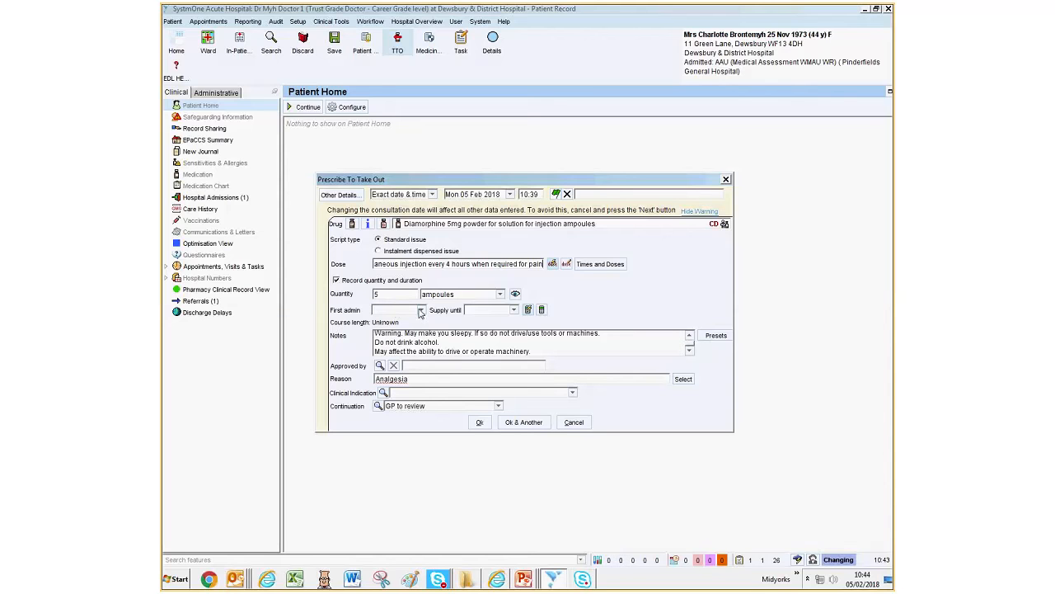
- Set the first administration date to 05 Feb 2018 and the supply period to 7 days
left_click(420, 310)
left_click(384, 361)
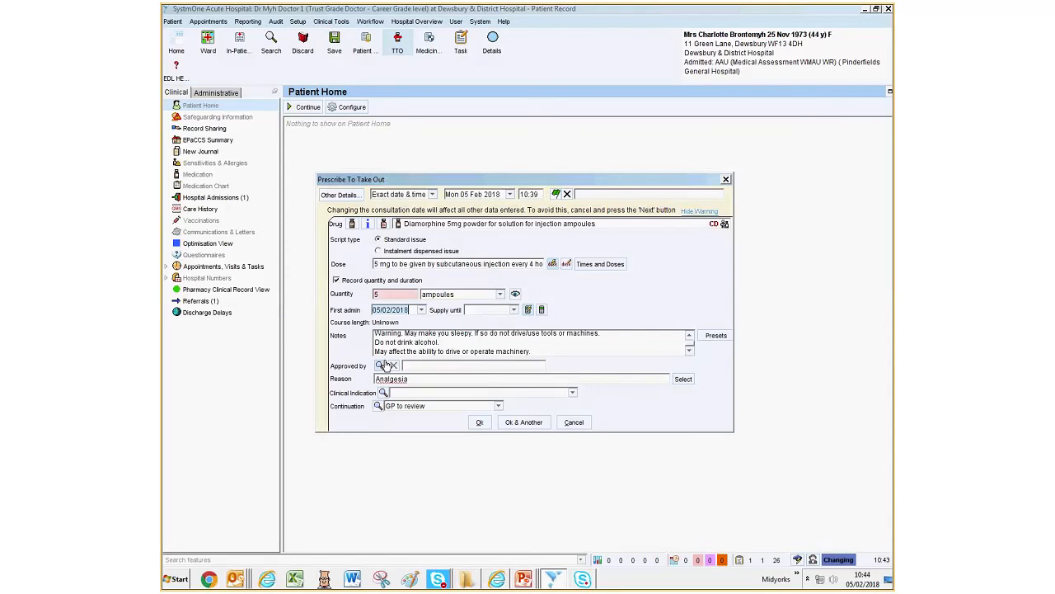
left_click(485, 310)
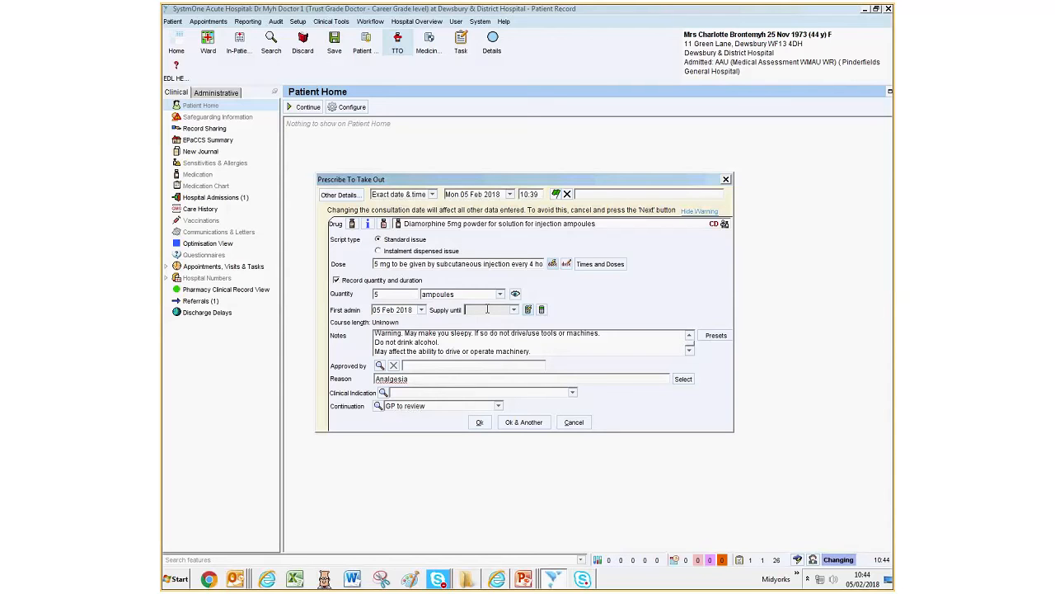
type("7d")
key("Tab")
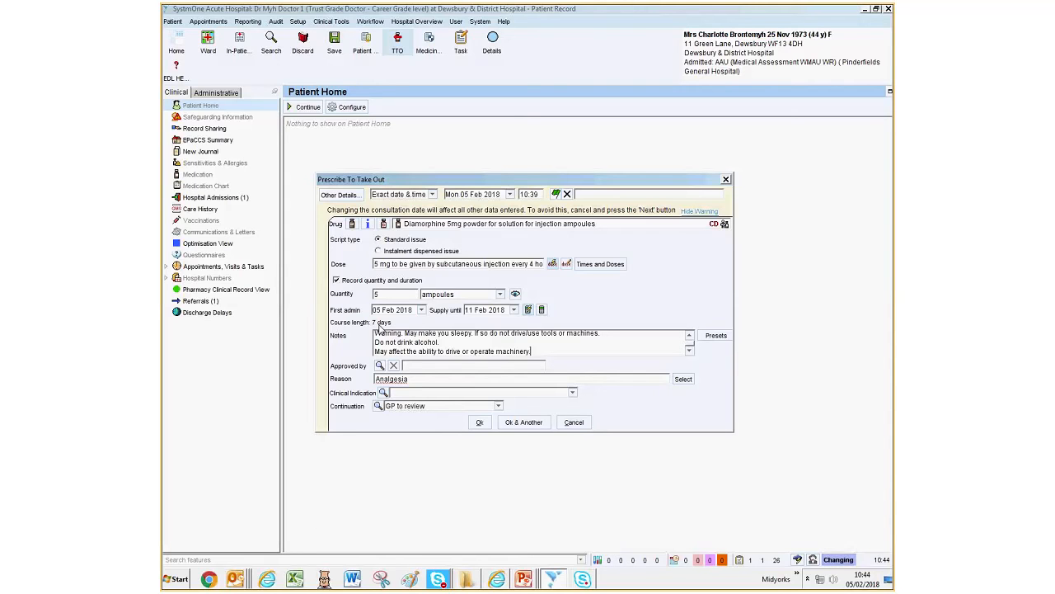
- Replace the prescription reason with "Pain relief" and keep the continuation option GP to review
left_click(423, 378)
key("BackSpace")
key("BackSpace")
key("BackSpace")
key("BackSpace")
key("BackSpace")
key("BackSpace")
key("BackSpace")
key("BackSpace")
key("BackSpace")
type("Pain relief")
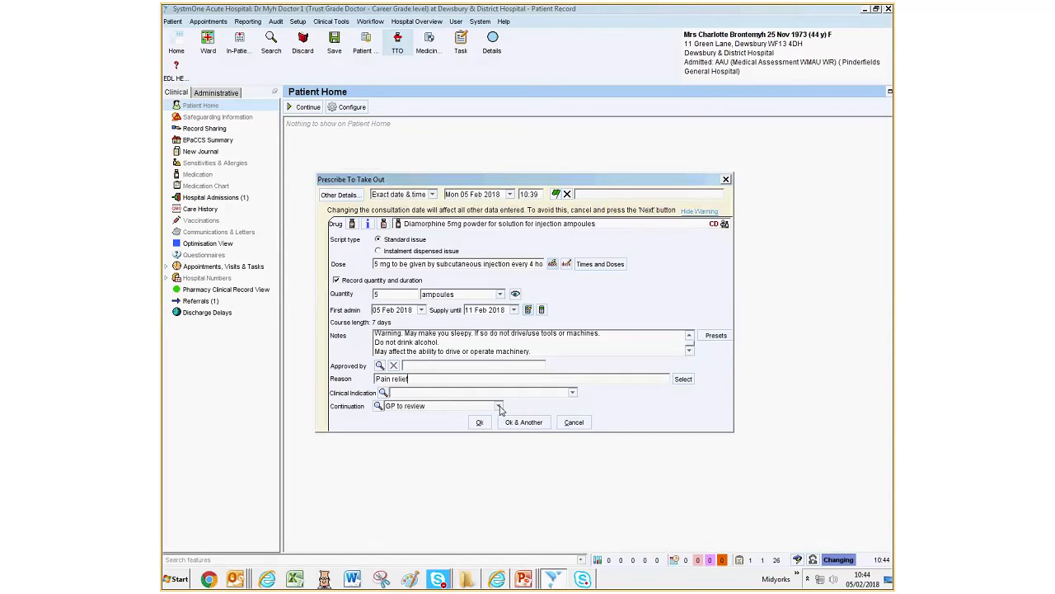
left_click(498, 407)
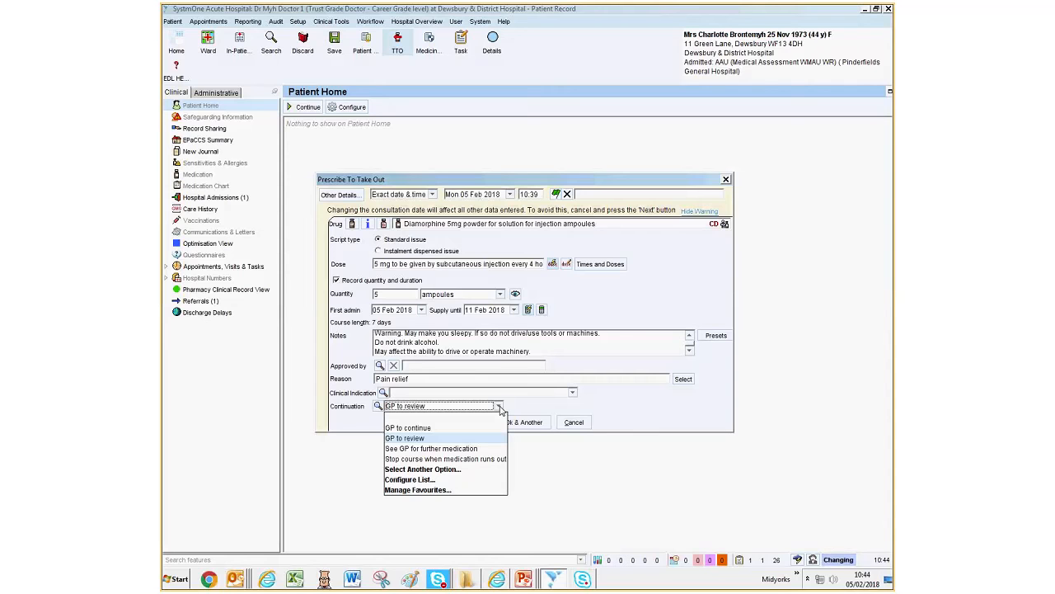
left_click(582, 489)
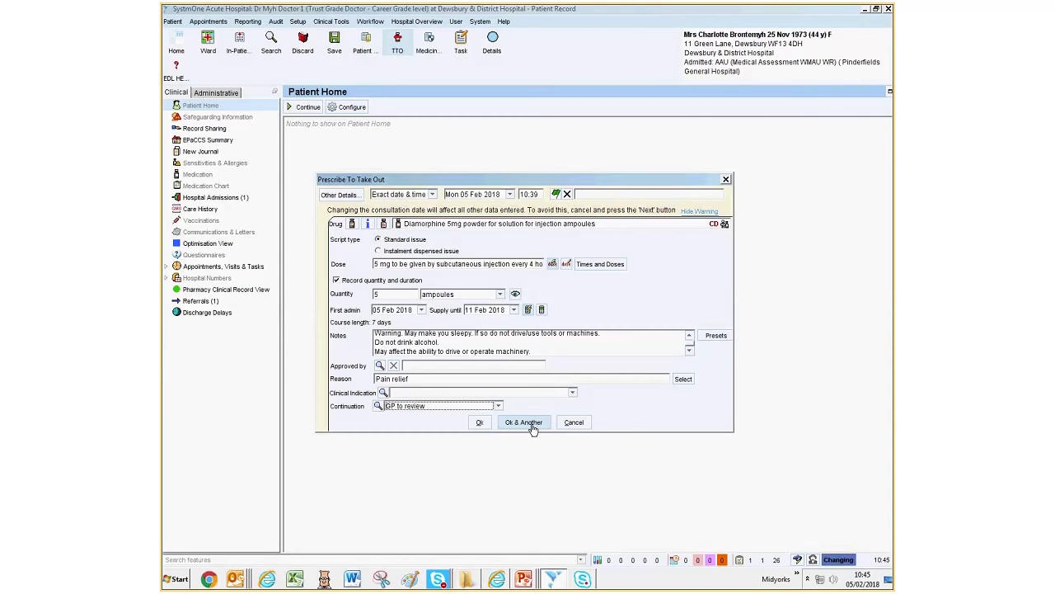
- Confirm the diamorphine prescription, continue to another drug, and agree to print the controlled TTO drug form on saving
left_click(532, 427)
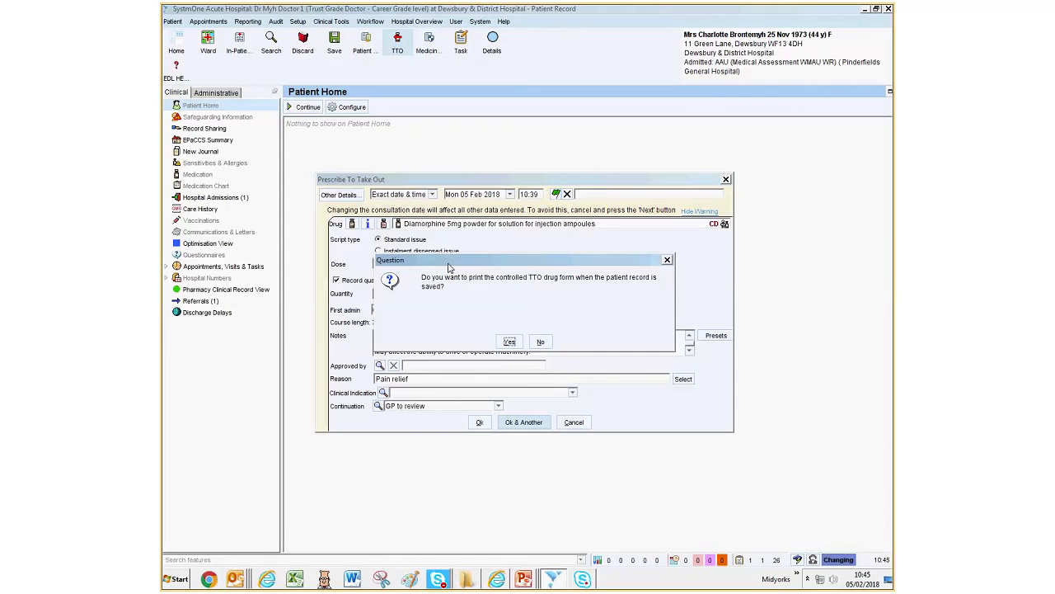
left_click(510, 343)
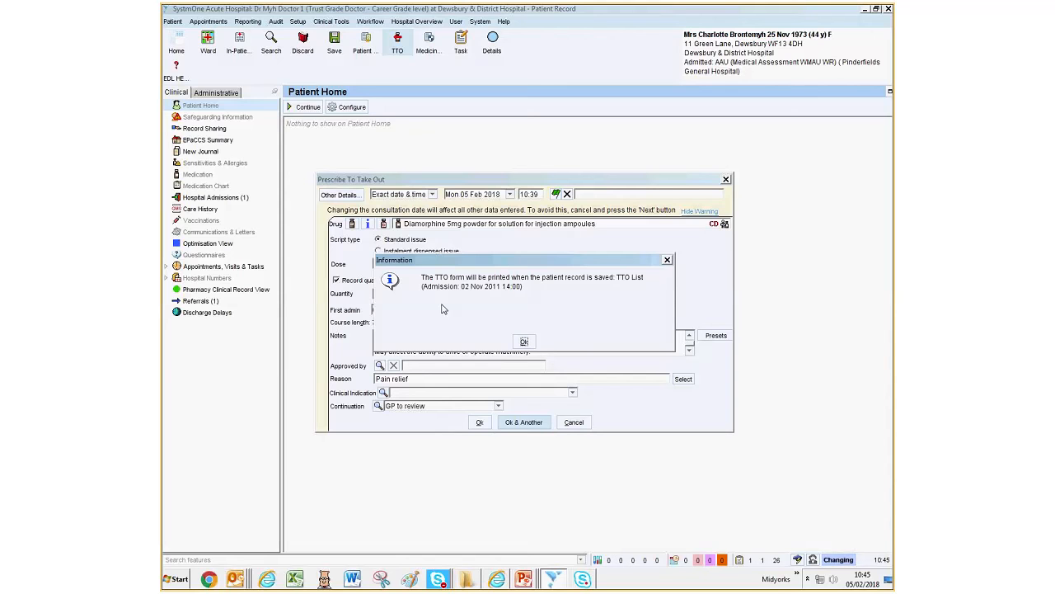
left_click(524, 343)
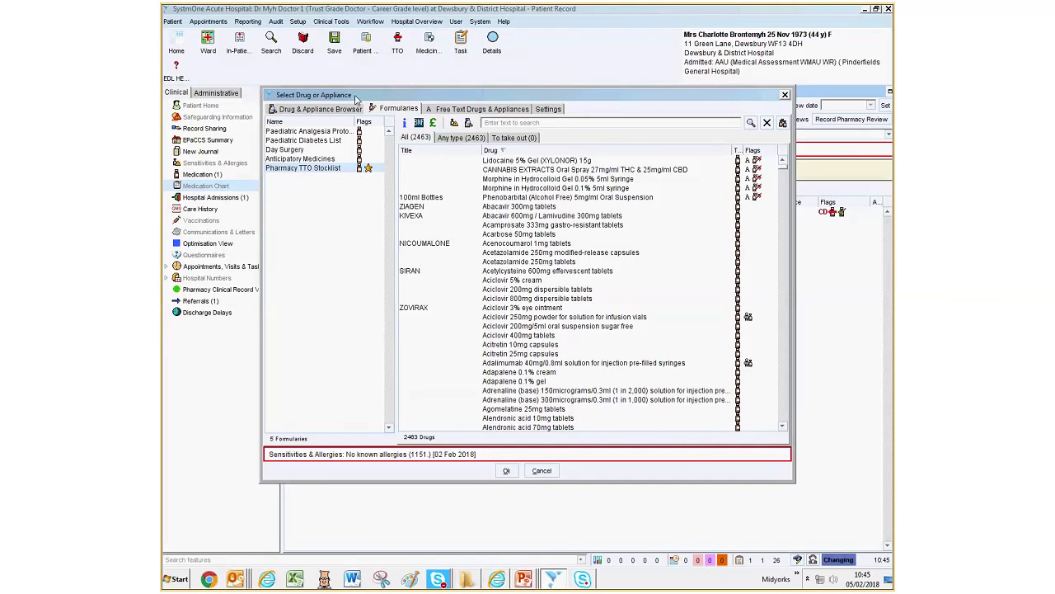
- Choose Hyoscine butylbromide 20mg/1ml solution for injection from the Anticipatory Medicines formulary and proceed past its patient-specific warnings
left_click(287, 161)
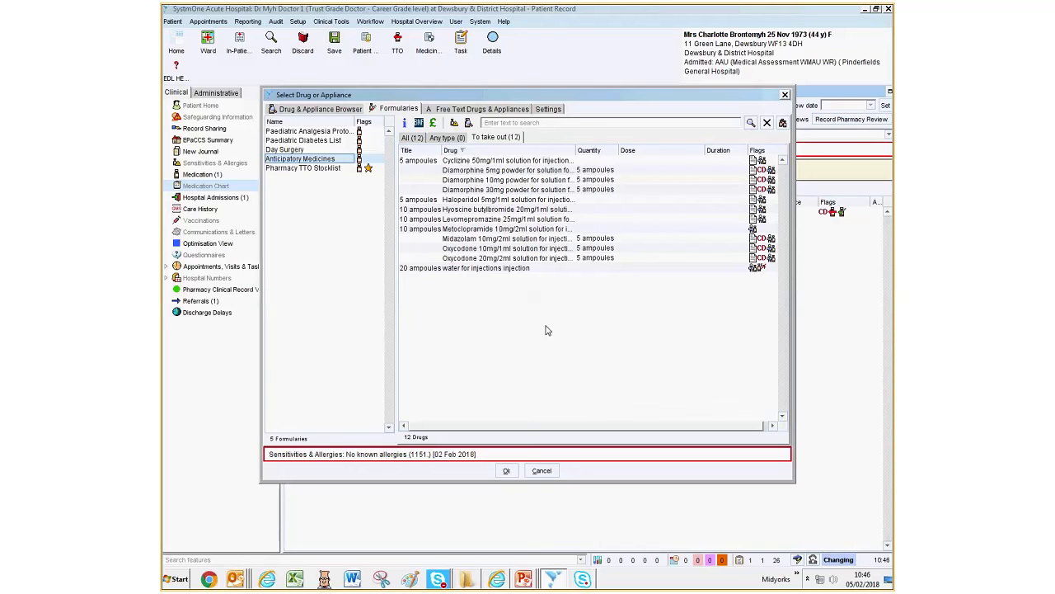
left_click(475, 211)
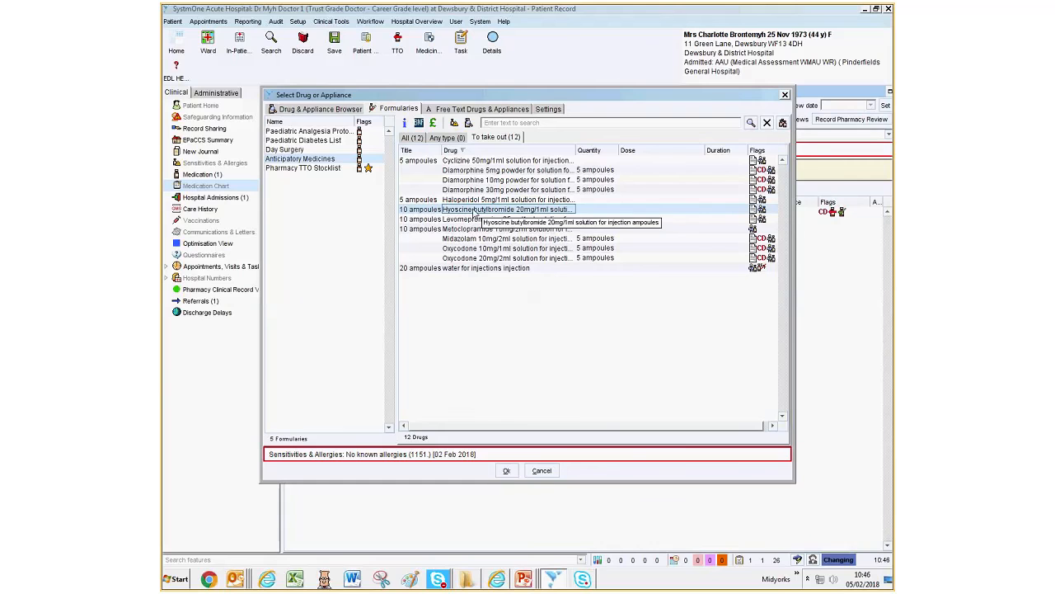
left_click(507, 472)
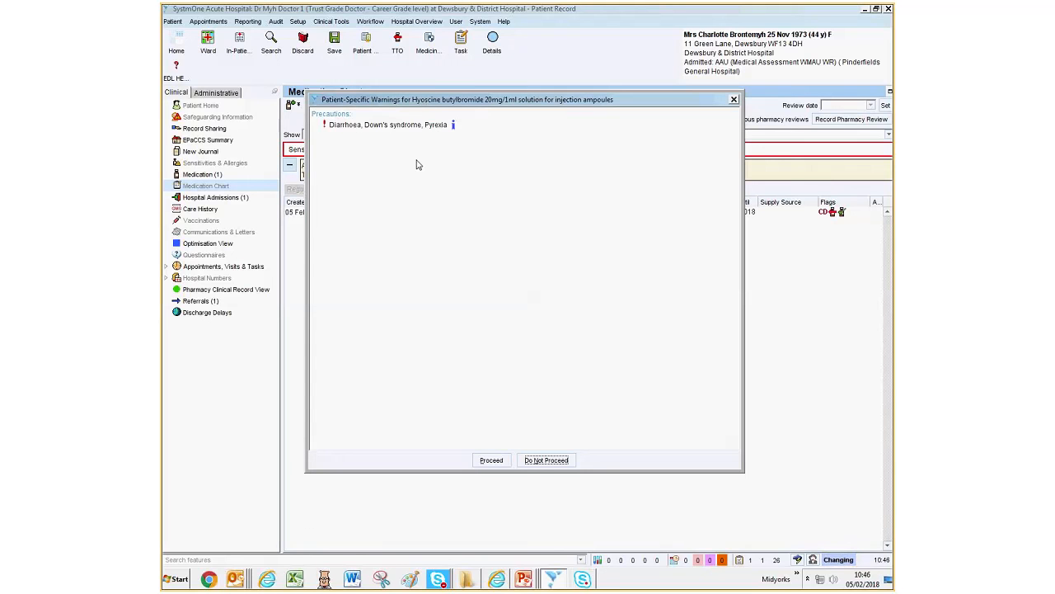
left_click(490, 462)
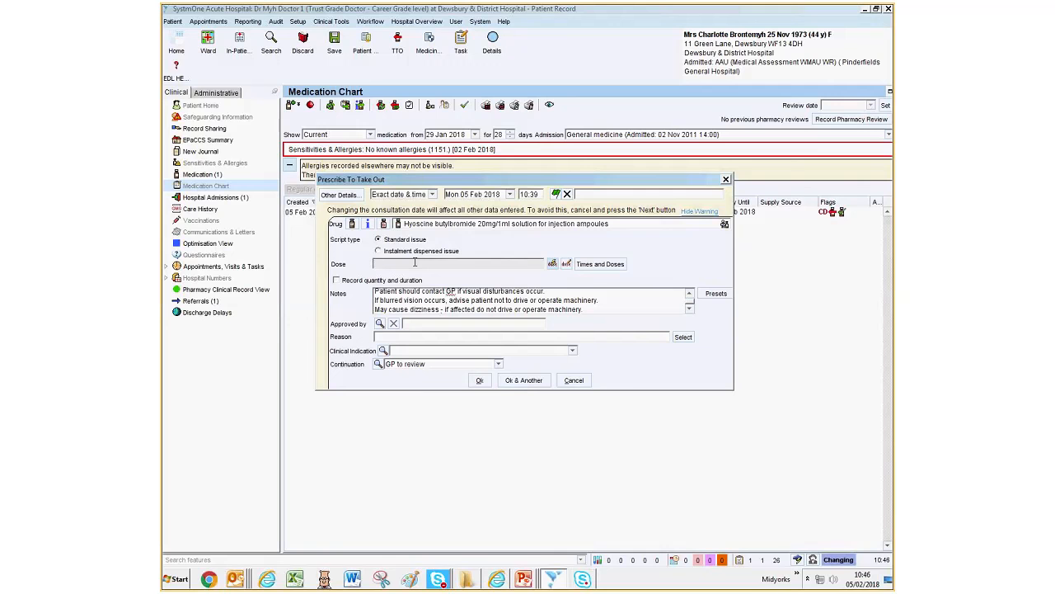
- Enter the hyoscine dose as "20 mg to be given by subcutaneous injection every 4 hours for respiratory secretions"
type("20 mg to be given by subcutaneous")
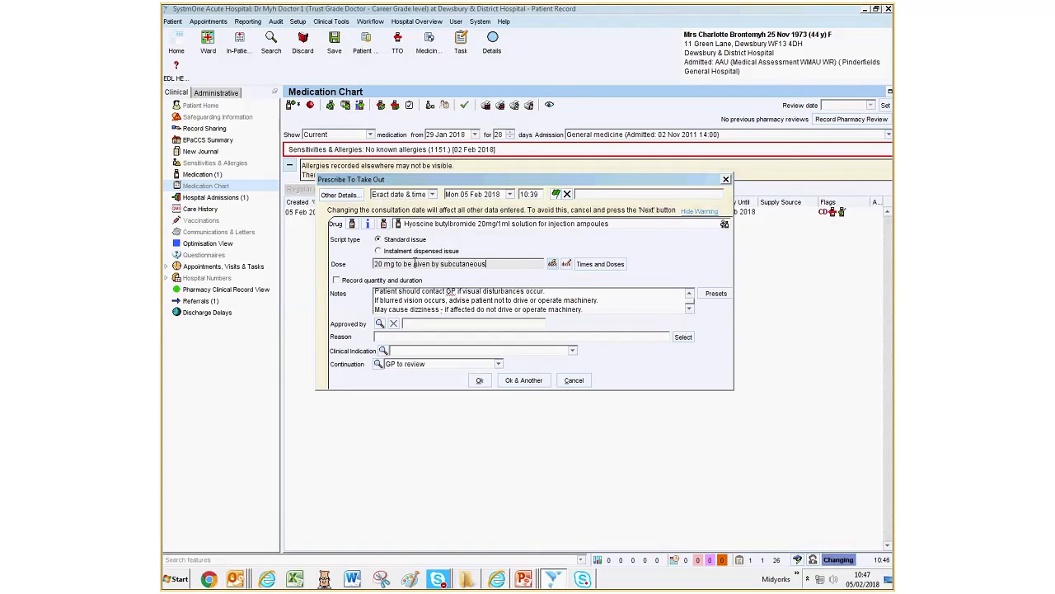
type(" injection every 4 hours for")
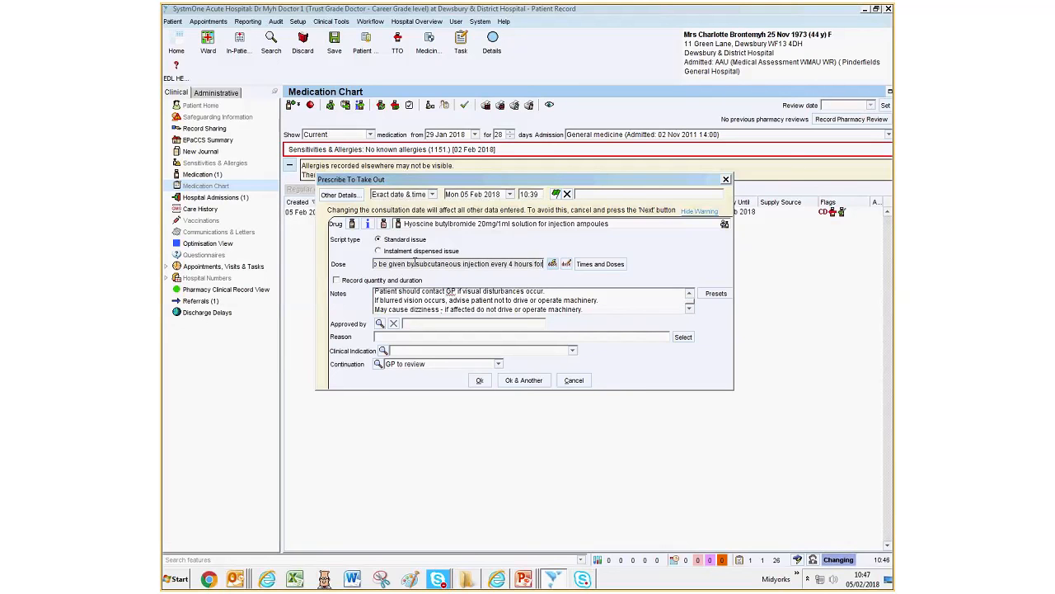
type(" respiratory s")
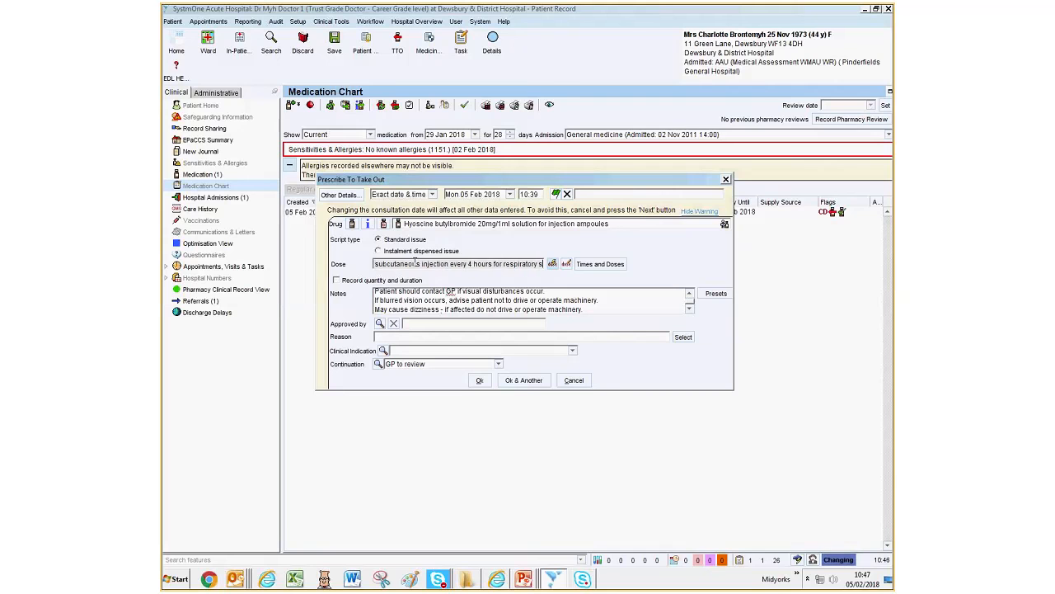
type("ecretion")
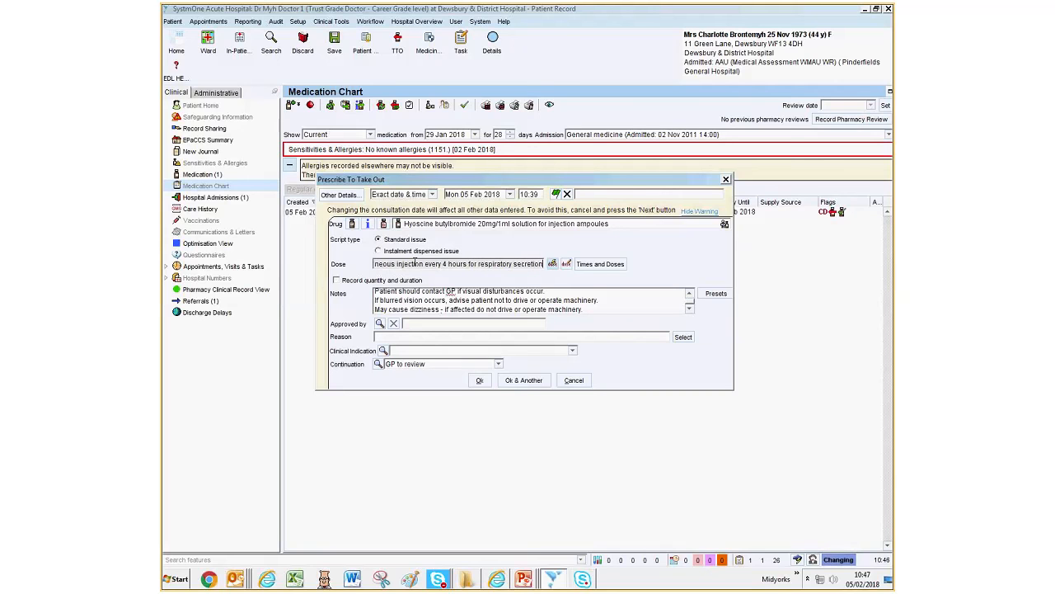
type("s")
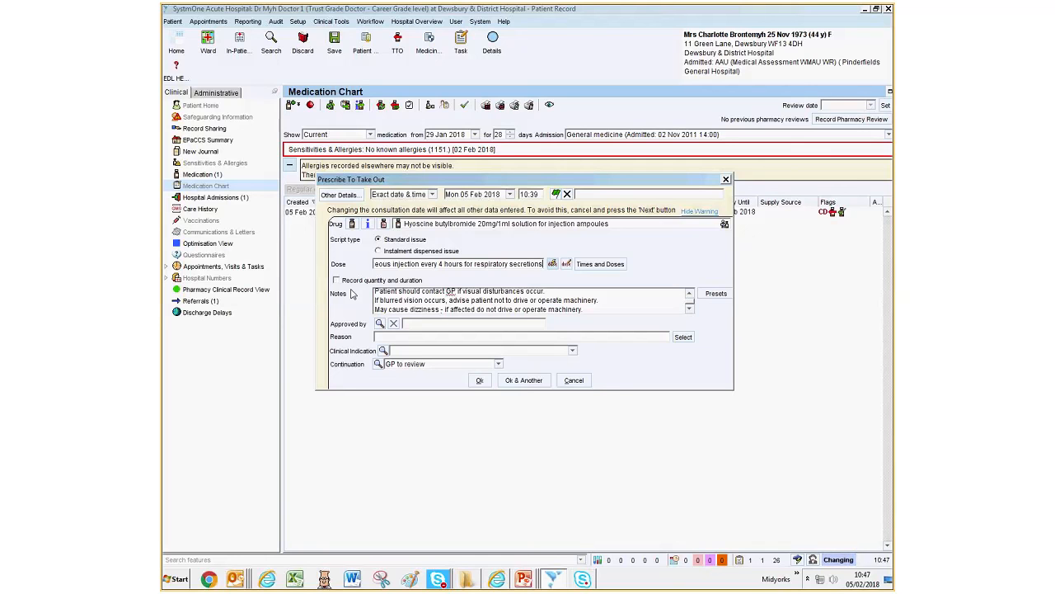
- Enter "Respiratory secretions" as the reason, keep continuation at GP to review, and confirm the hyoscine prescription
left_click(400, 335)
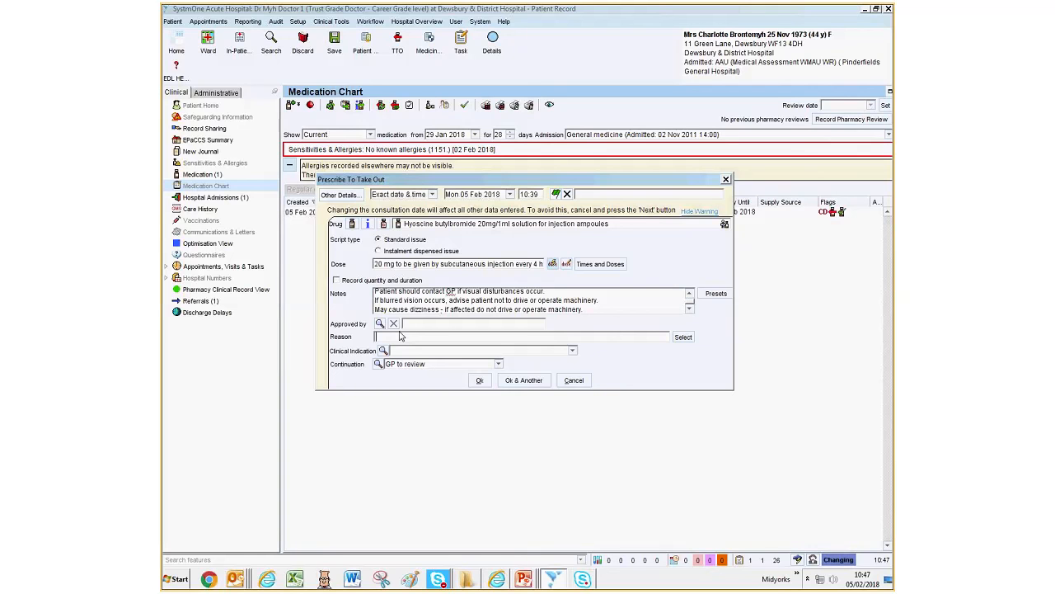
type("Respira")
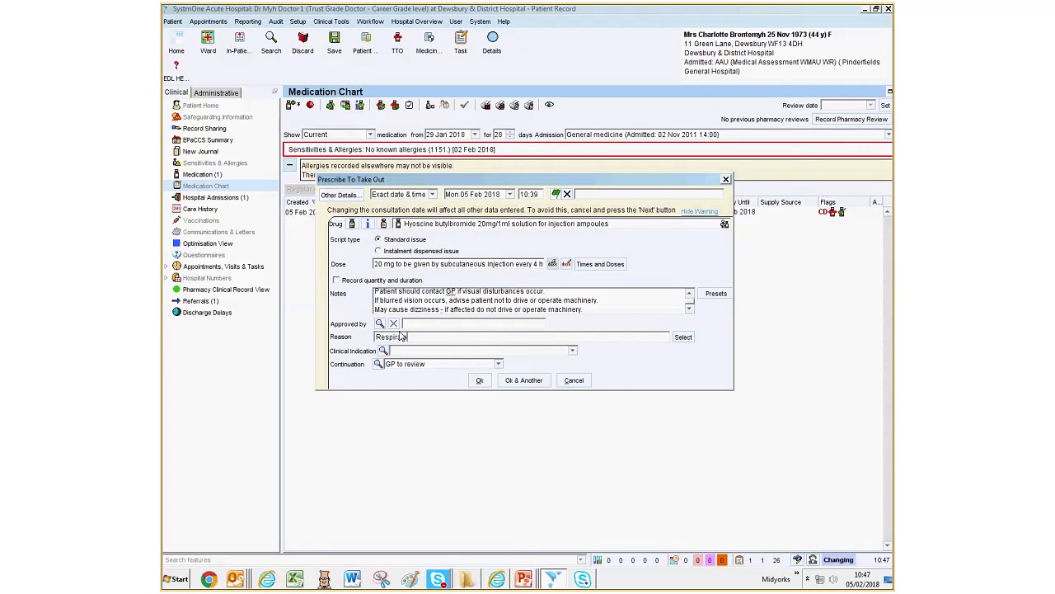
type("tory secretions")
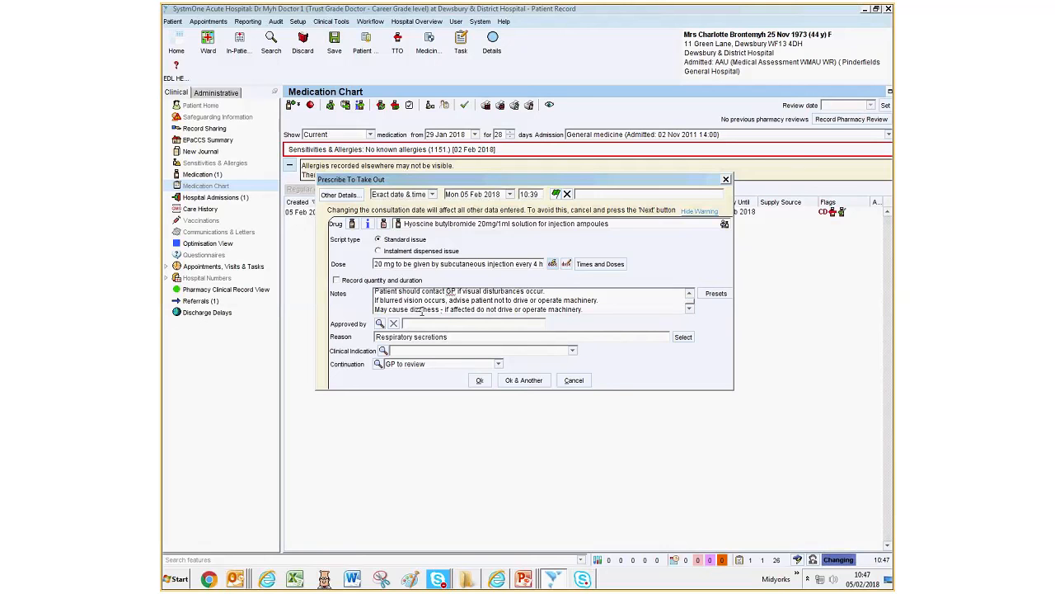
left_click(498, 365)
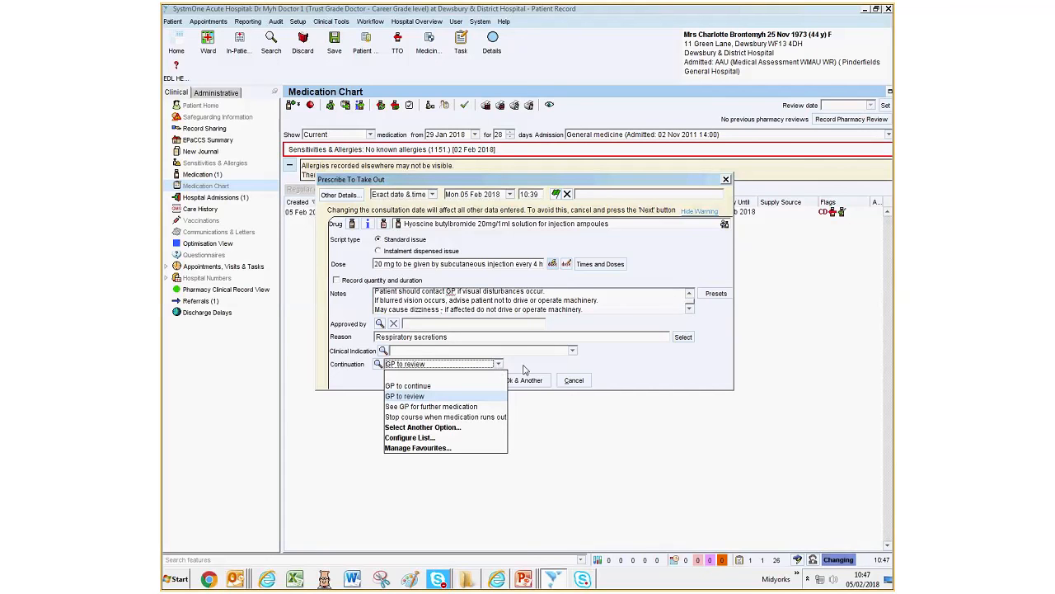
left_click(523, 371)
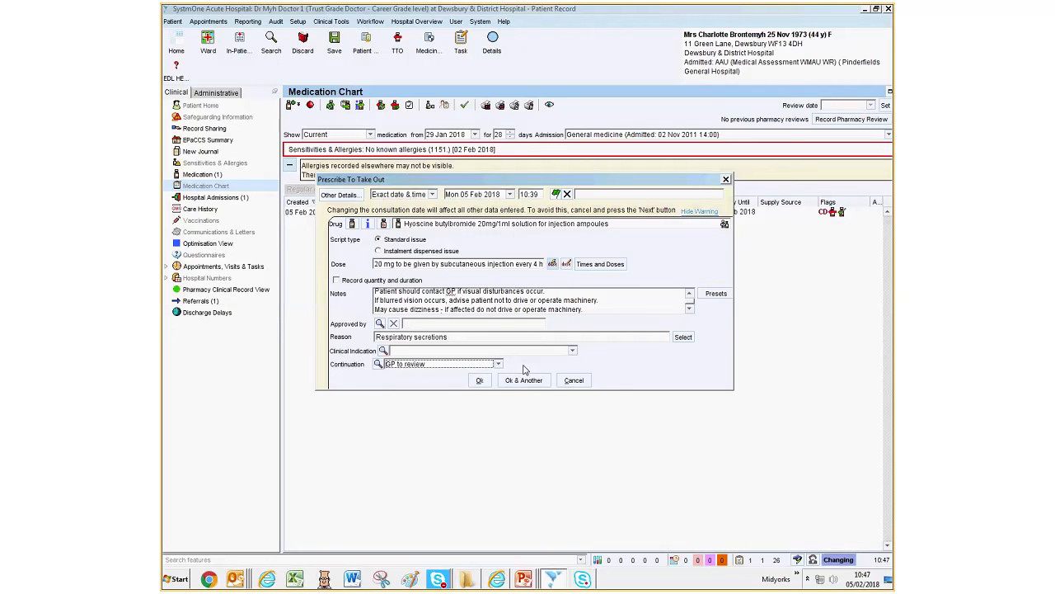
left_click(480, 381)
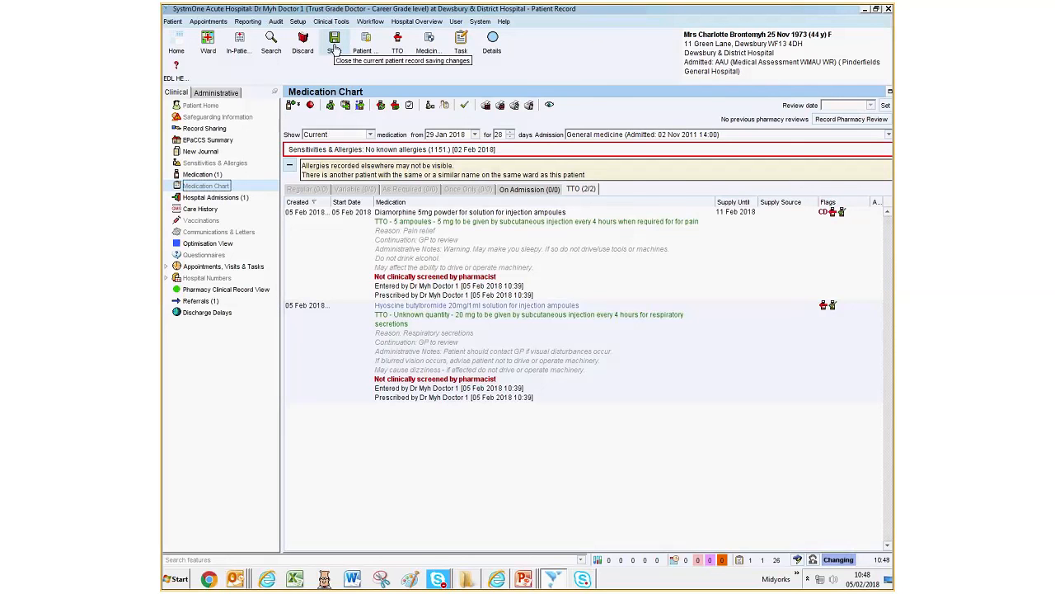
- Save and close the patient record without moving the patient to the Pharmacy TTO Check & Dispensing stage
left_click(334, 49)
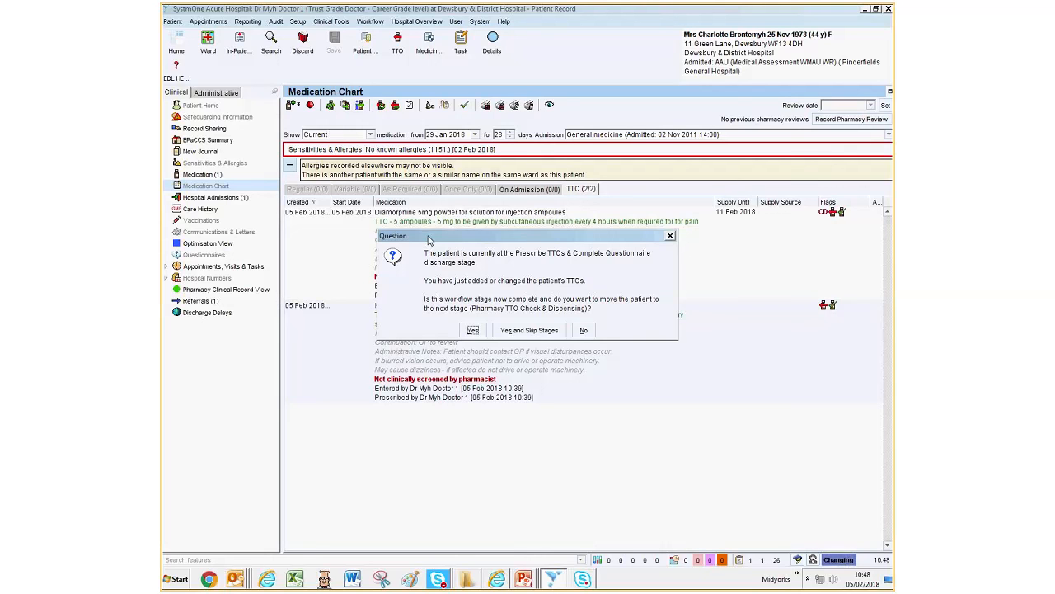
left_click(585, 331)
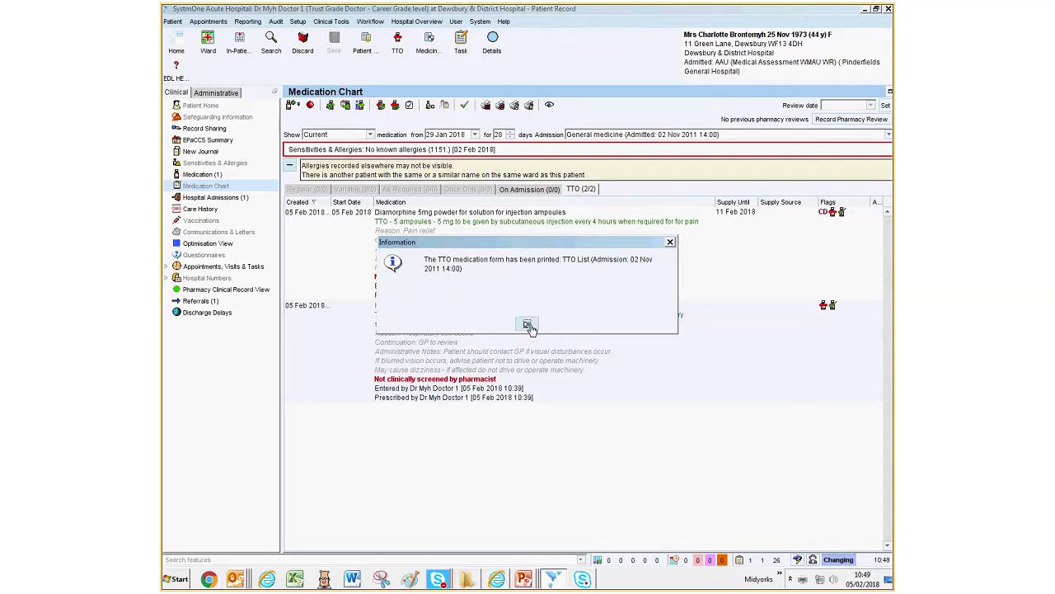
left_click(529, 325)
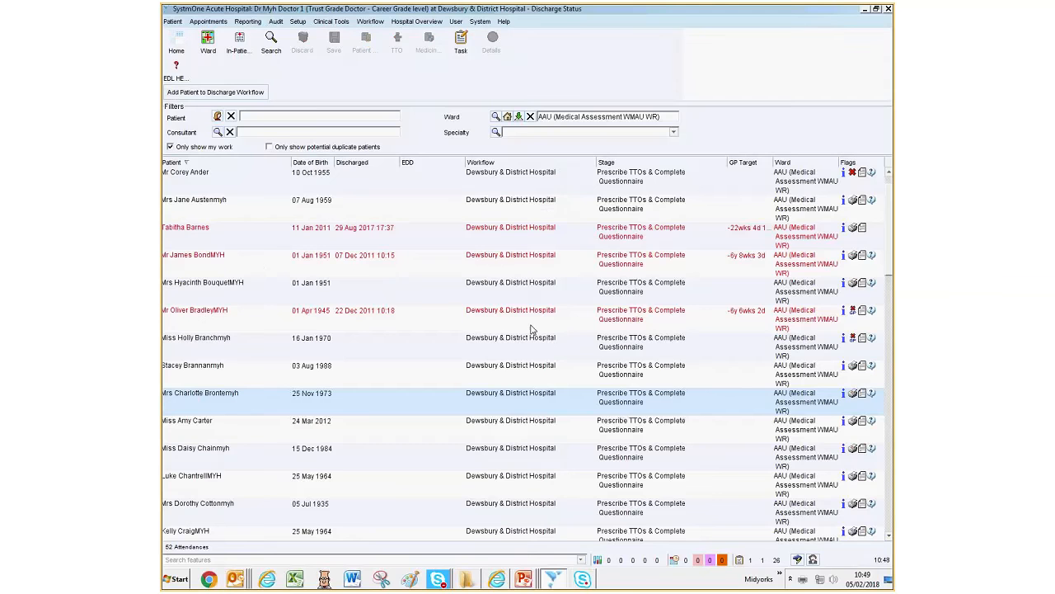